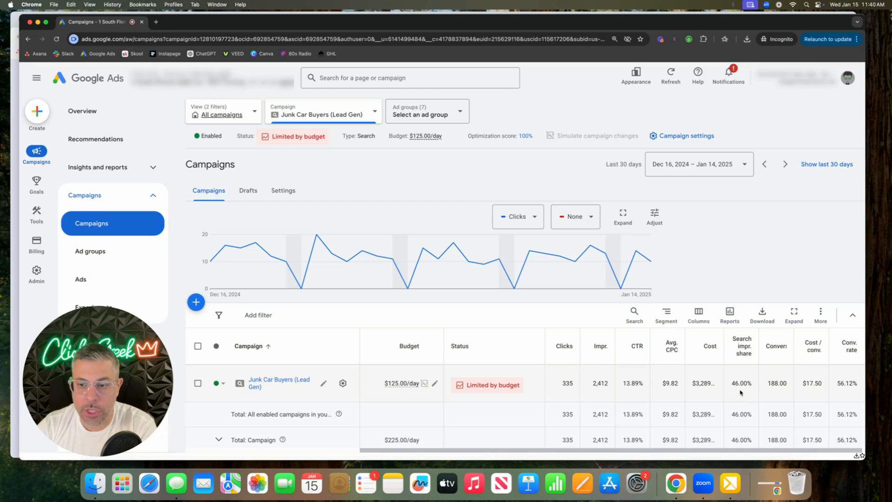
Step: Check that Search impr. share is selected among the competitive metrics for the campaigns table and apply the column selection
{"action": "left_click", "coordinate": [699, 315]}
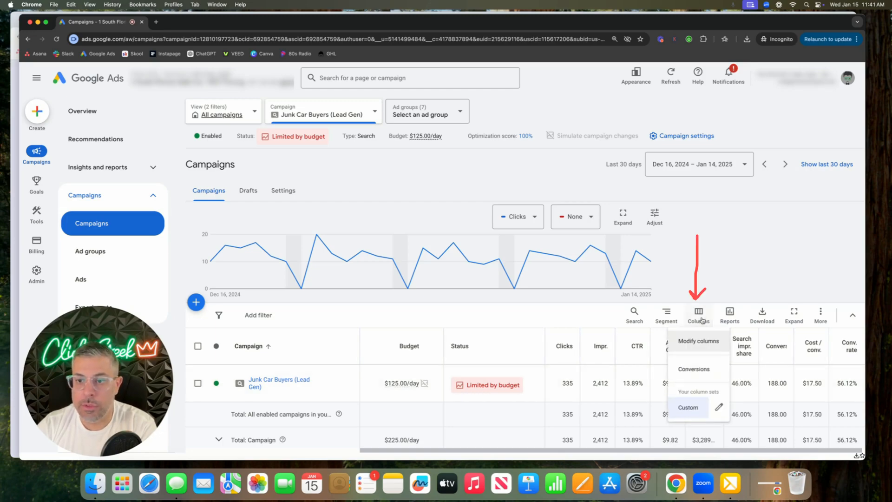
{"action": "left_click", "coordinate": [699, 344]}
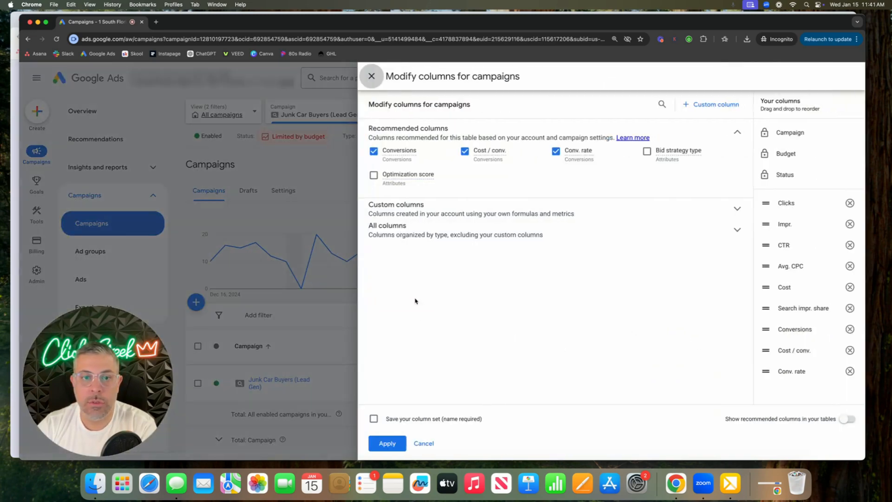
{"action": "left_click", "coordinate": [402, 241]}
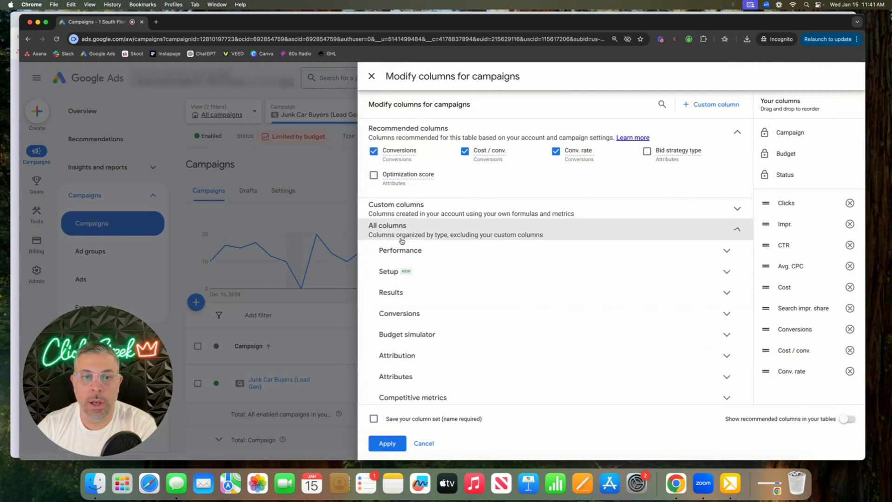
{"action": "left_click", "coordinate": [426, 398]}
{"action": "scroll", "coordinate": [418, 353], "scroll_direction": "down", "scroll_amount": 1}
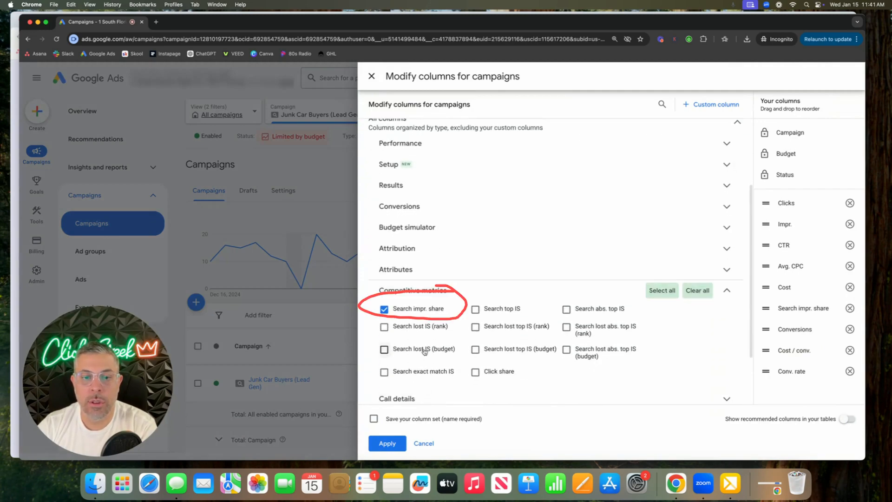
{"action": "mouse_move", "coordinate": [388, 315]}
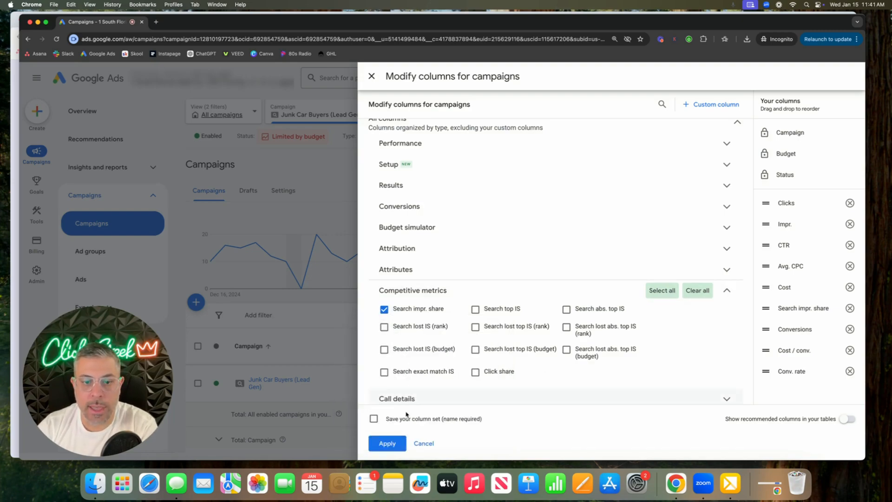
{"action": "left_click", "coordinate": [386, 444]}
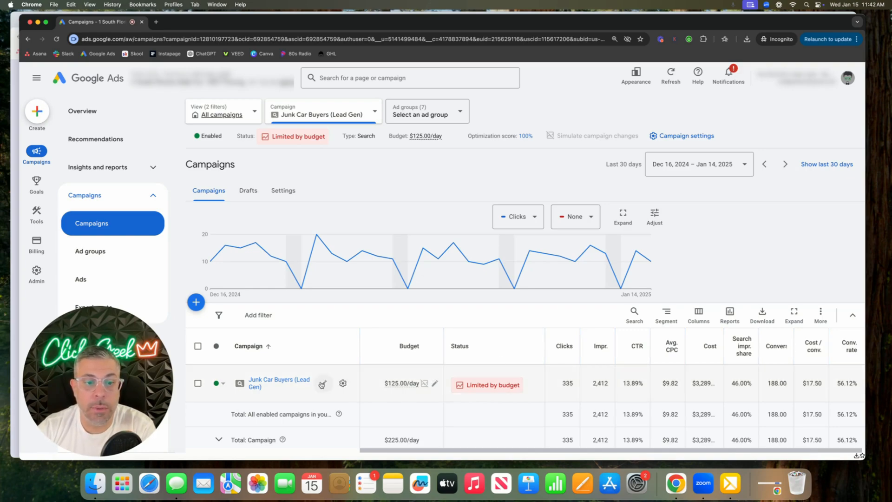
Step: Open the bidding settings of the Junk Car Buyers (Lead Gen) campaign and switch to selecting a bid strategy directly
{"action": "left_click", "coordinate": [284, 191]}
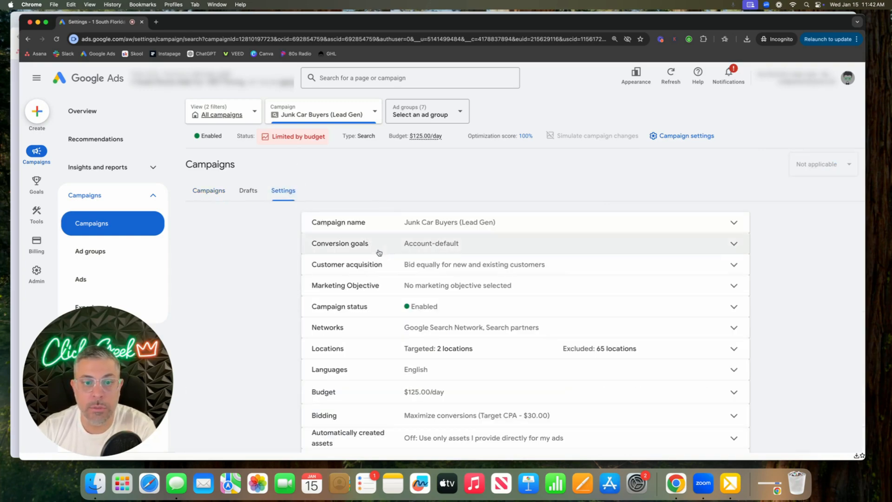
{"action": "scroll", "coordinate": [288, 281], "scroll_direction": "down", "scroll_amount": 3}
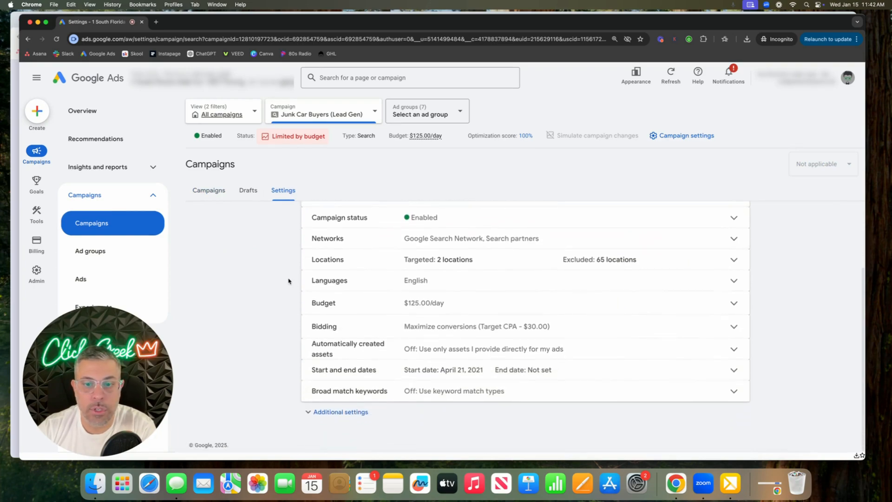
{"action": "left_click", "coordinate": [351, 327]}
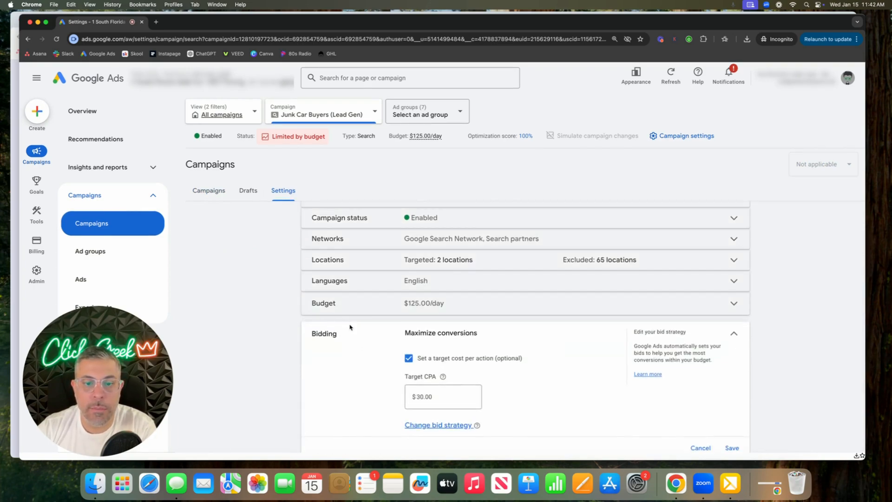
{"action": "left_click", "coordinate": [439, 425]}
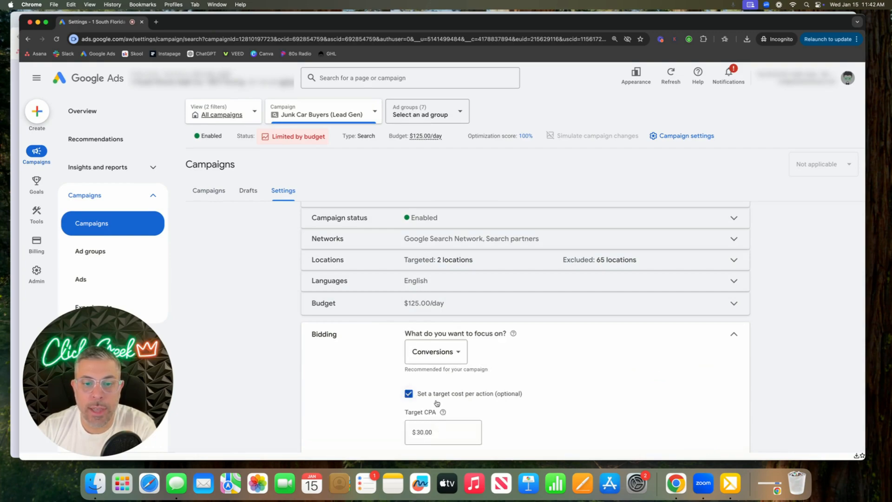
{"action": "scroll", "coordinate": [383, 362], "scroll_direction": "down", "scroll_amount": 3}
{"action": "scroll", "coordinate": [384, 362], "scroll_direction": "down", "scroll_amount": 3}
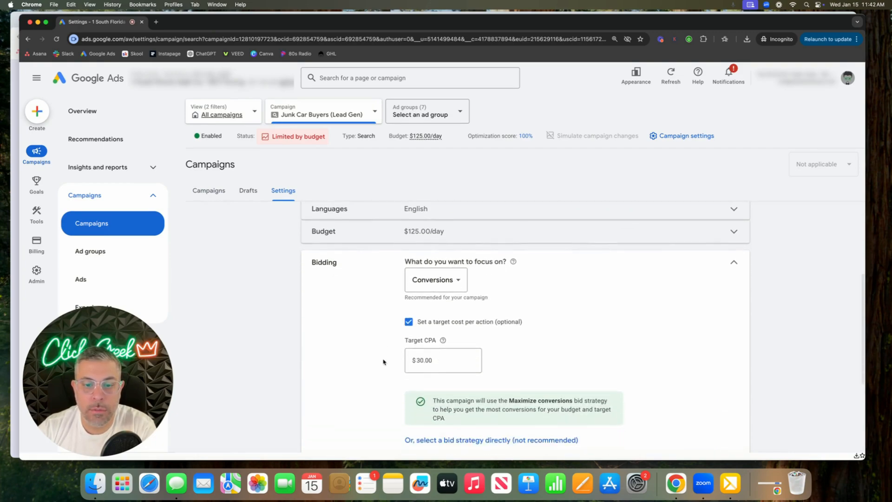
{"action": "left_click", "coordinate": [440, 429]}
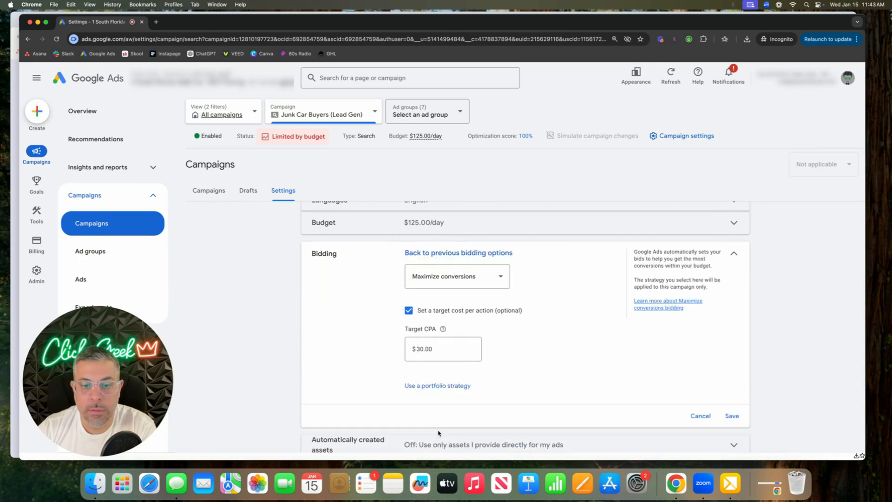
Step: Change the bid strategy to Target impression share with ads appearing at the Top of results page
{"action": "left_click", "coordinate": [441, 280]}
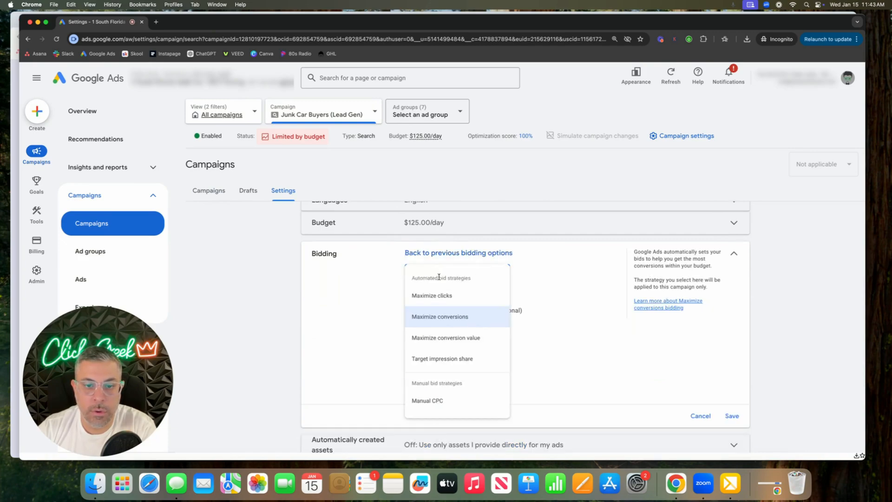
{"action": "left_click", "coordinate": [434, 364]}
{"action": "left_click", "coordinate": [432, 324]}
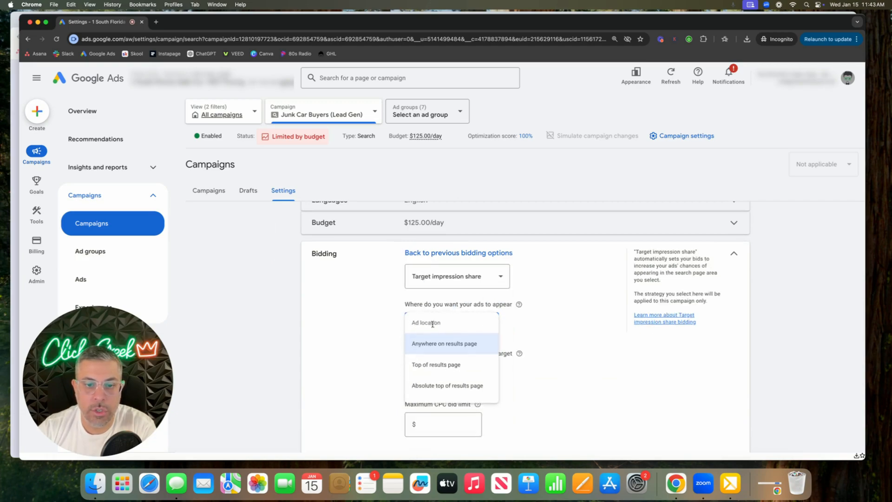
{"action": "left_click", "coordinate": [428, 364]}
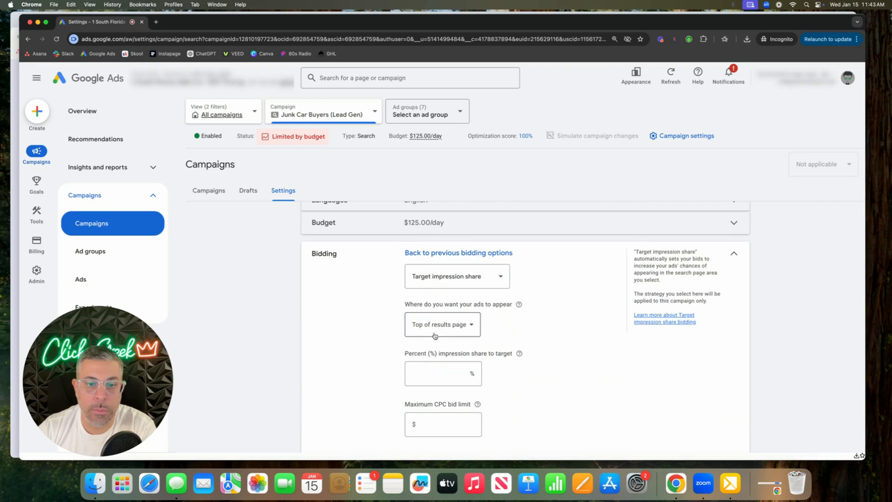
Step: Enter 90% as the impression share to target and discard the bidding changes
{"action": "scroll", "coordinate": [374, 327], "scroll_direction": "down", "scroll_amount": 1}
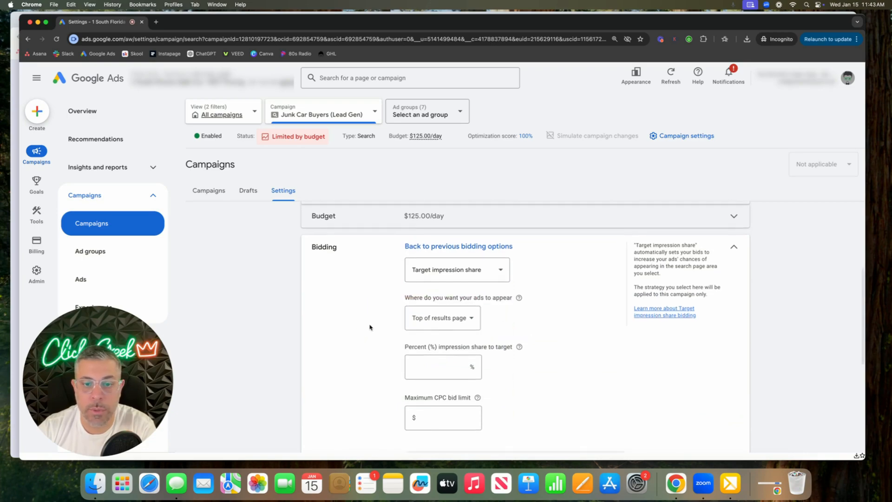
{"action": "left_click", "coordinate": [441, 358]}
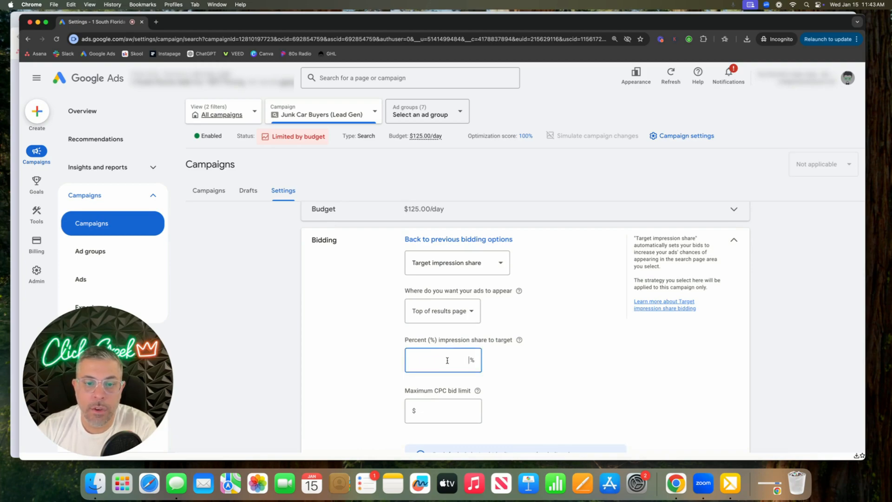
{"action": "type", "text": "90"}
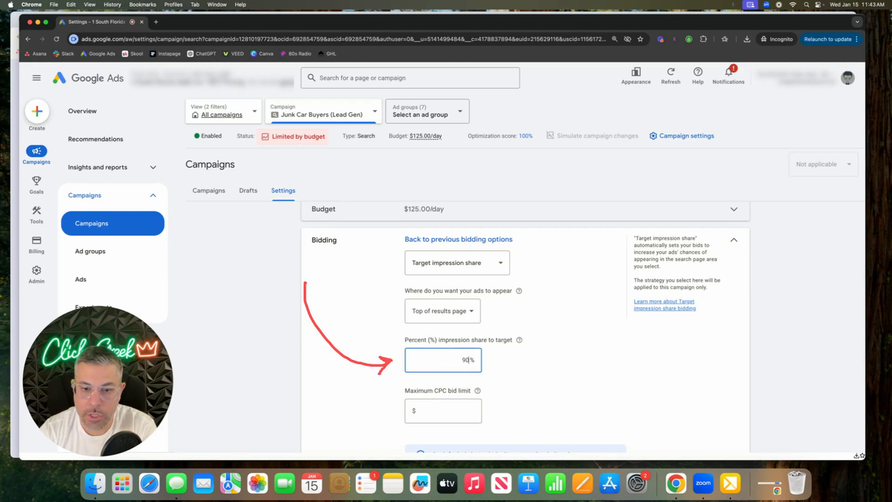
{"action": "left_click", "coordinate": [382, 338]}
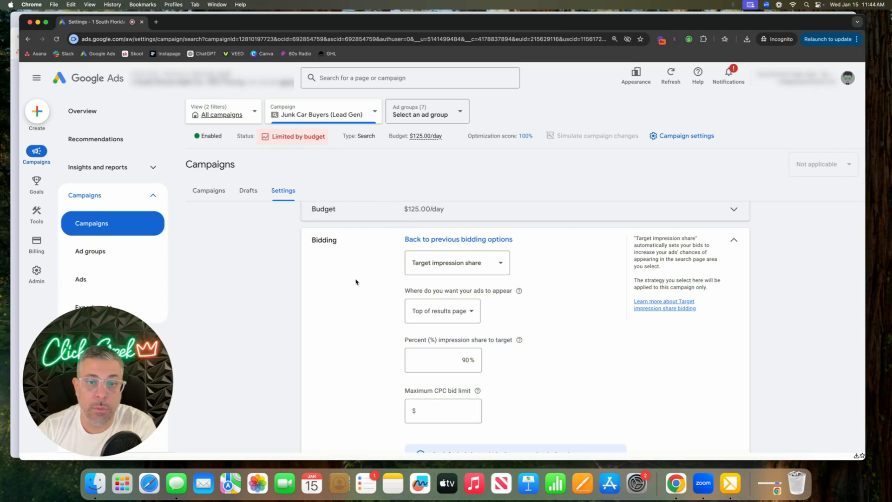
{"action": "scroll", "coordinate": [357, 282], "scroll_direction": "down", "scroll_amount": 2}
{"action": "scroll", "coordinate": [356, 281], "scroll_direction": "down", "scroll_amount": 4}
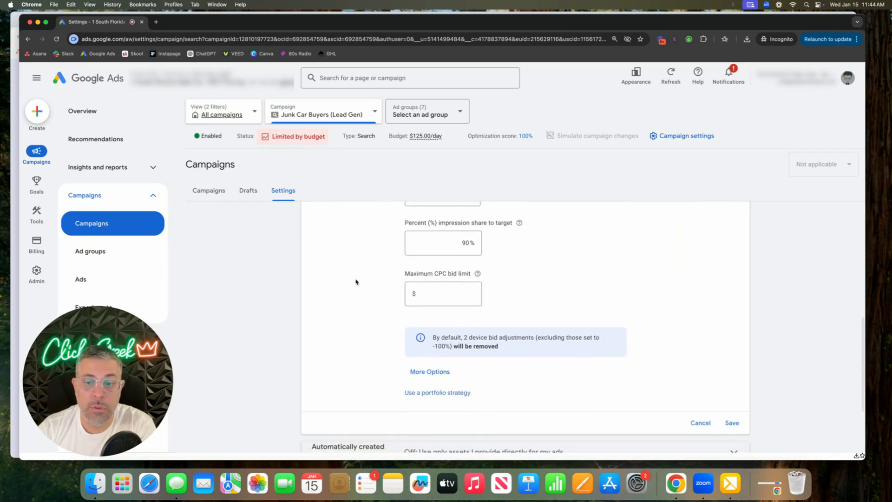
{"action": "left_click", "coordinate": [700, 427]}
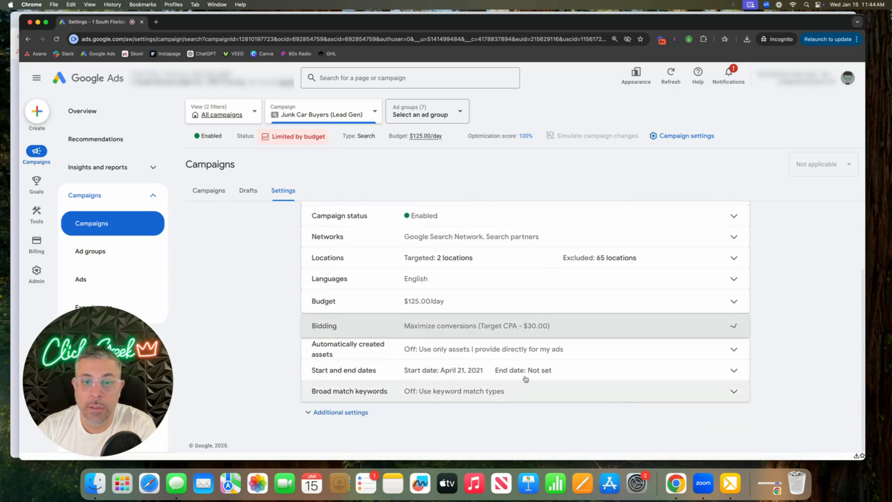
Step: Review the search impression share in the campaigns table and for each of the campaign's ad groups
{"action": "scroll", "coordinate": [334, 333], "scroll_direction": "up", "scroll_amount": 4}
{"action": "left_click", "coordinate": [96, 224]}
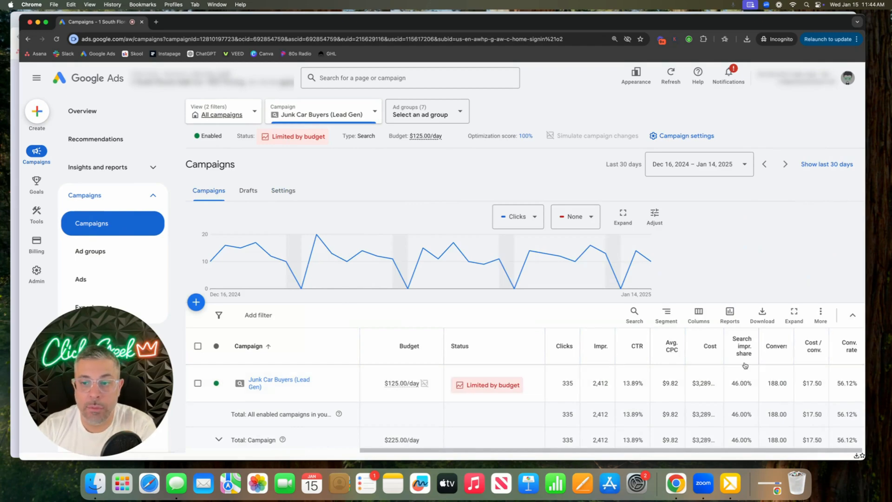
{"action": "left_click", "coordinate": [97, 251]}
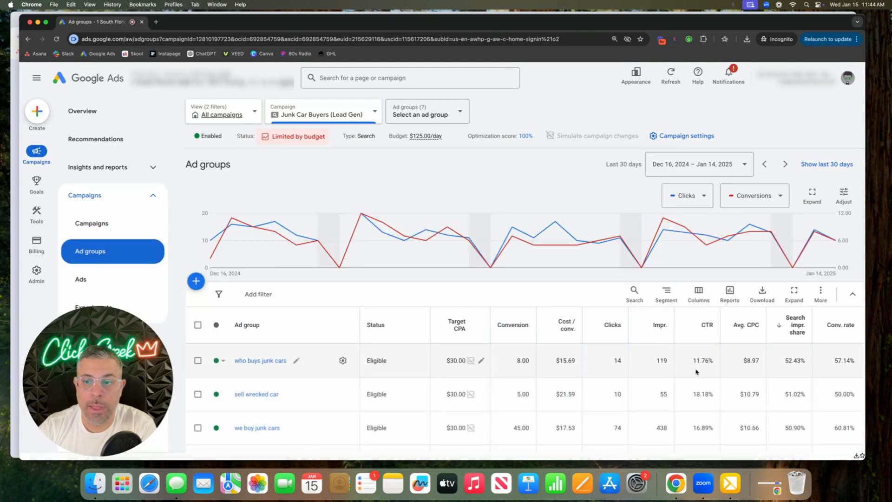
{"action": "scroll", "coordinate": [711, 363], "scroll_direction": "down", "scroll_amount": 3}
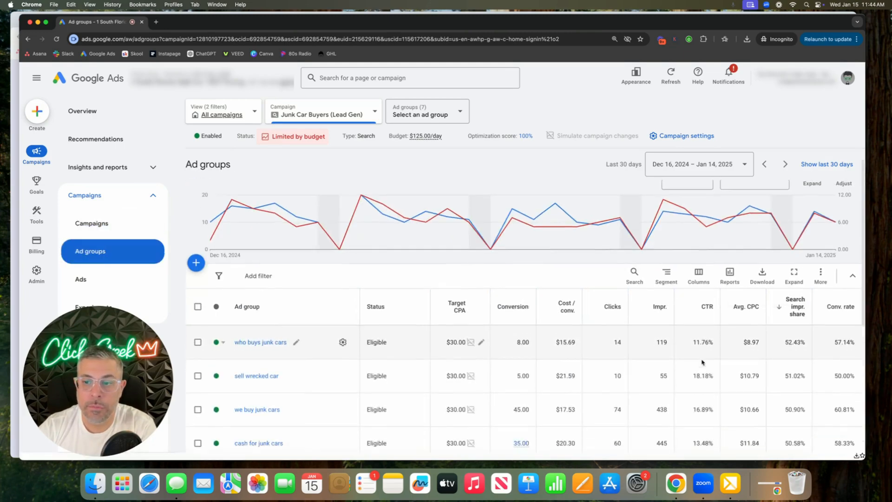
{"action": "scroll", "coordinate": [122, 279], "scroll_direction": "down", "scroll_amount": 3}
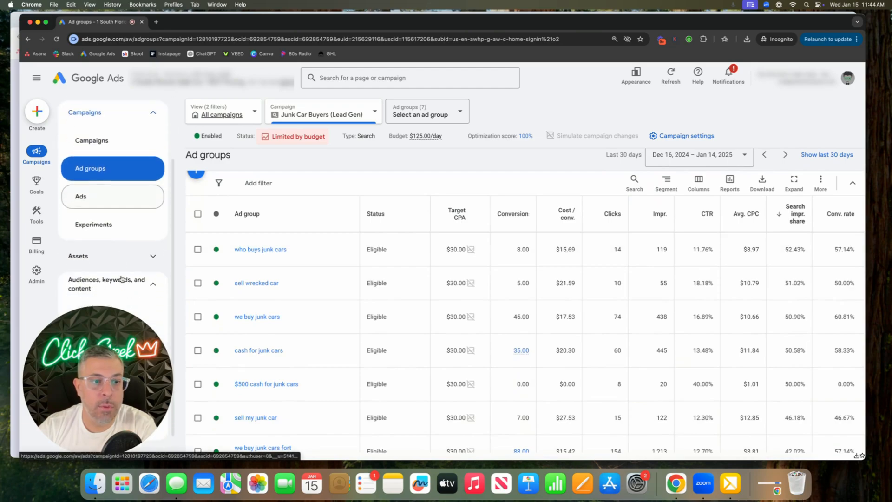
Step: Examine the search impression share of the campaign's individual search keywords and return to the campaigns table
{"action": "left_click", "coordinate": [116, 292]}
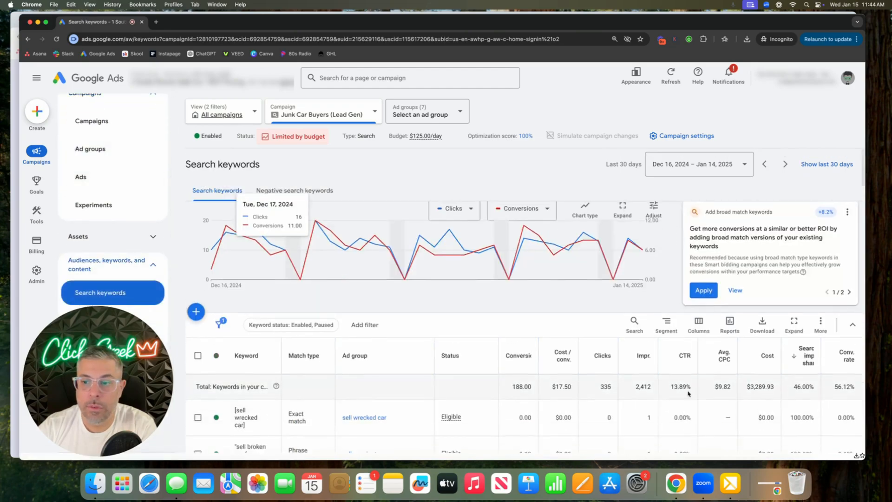
{"action": "scroll", "coordinate": [688, 393], "scroll_direction": "down", "scroll_amount": 3}
{"action": "scroll", "coordinate": [804, 372], "scroll_direction": "down", "scroll_amount": 5}
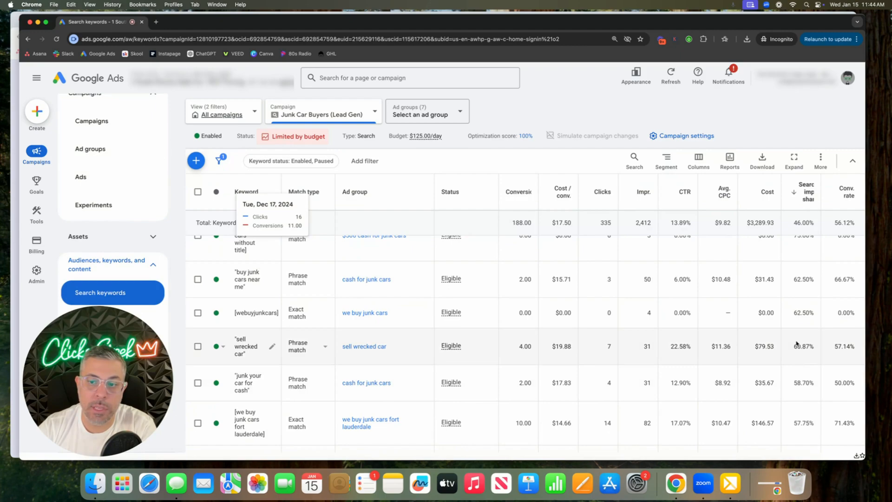
{"action": "scroll", "coordinate": [796, 343], "scroll_direction": "down", "scroll_amount": 1}
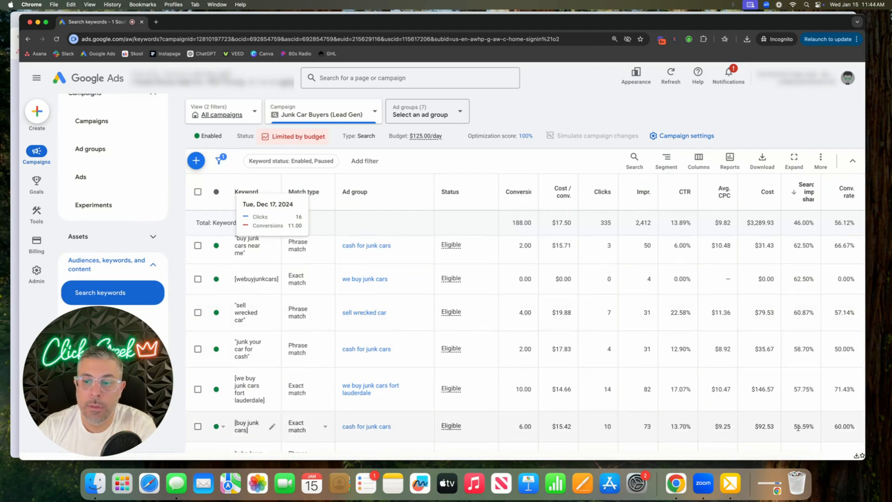
{"action": "scroll", "coordinate": [798, 427], "scroll_direction": "down", "scroll_amount": 1}
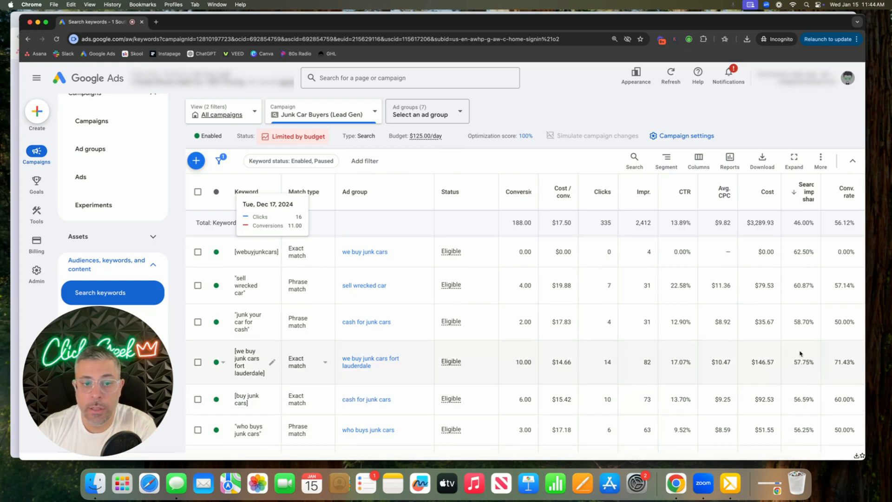
{"action": "scroll", "coordinate": [800, 353], "scroll_direction": "down", "scroll_amount": 3}
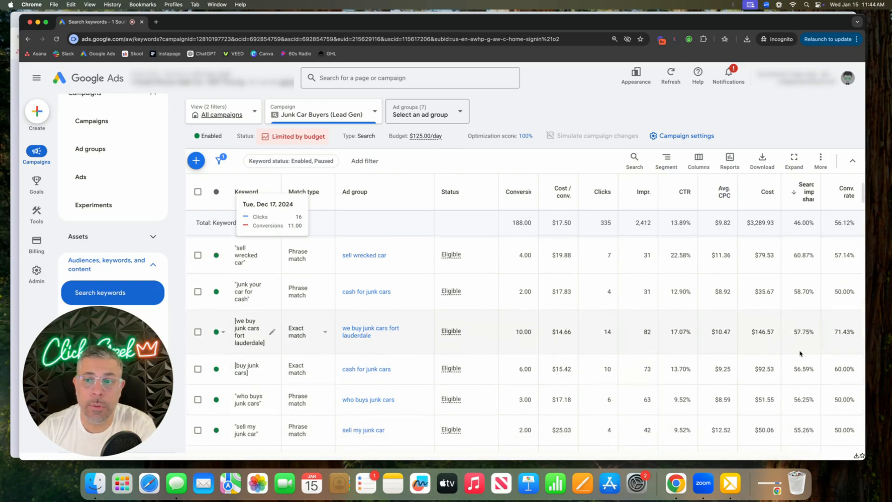
{"action": "scroll", "coordinate": [800, 353], "scroll_direction": "up", "scroll_amount": 3}
{"action": "scroll", "coordinate": [799, 353], "scroll_direction": "up", "scroll_amount": 5}
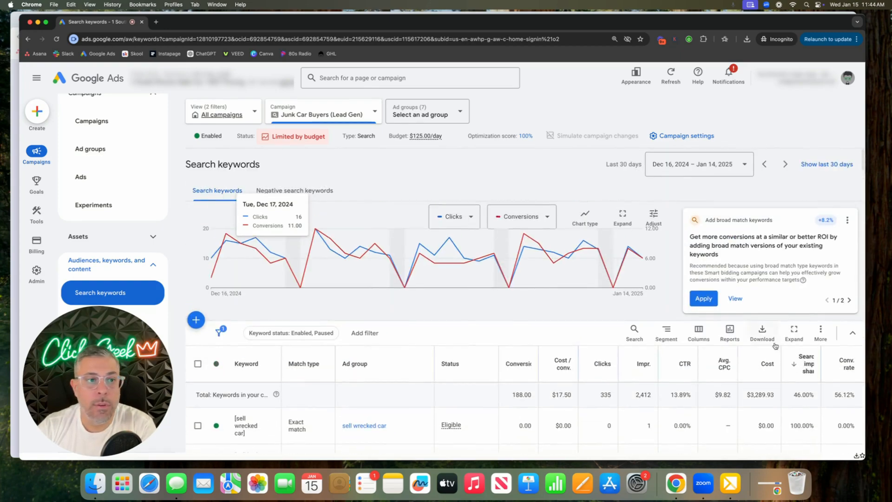
{"action": "left_click", "coordinate": [106, 129]}
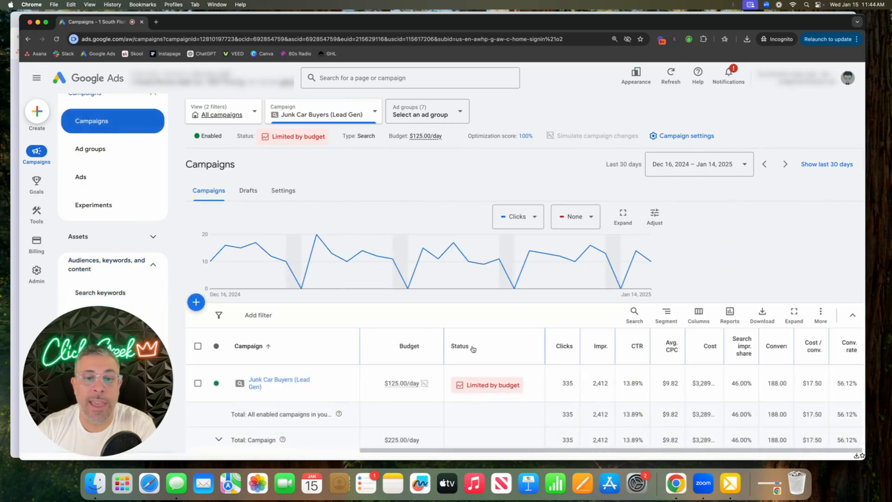